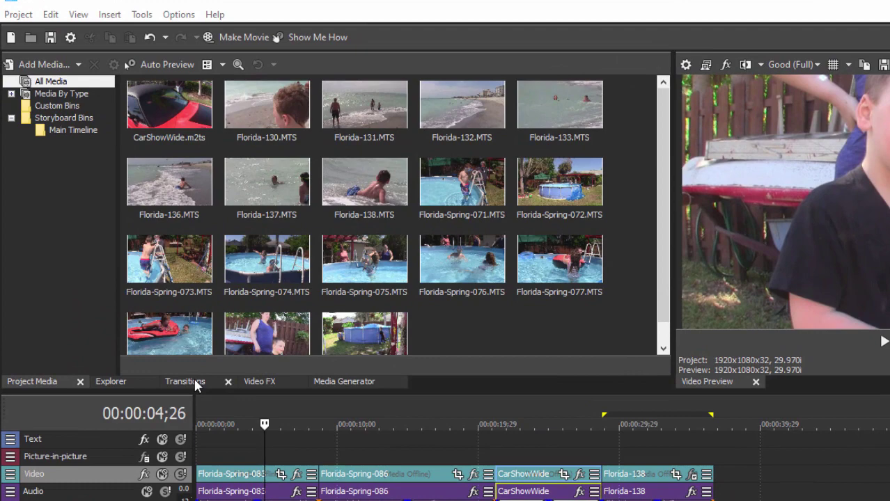
Place the Warp Flow Default preset on the boundary between Florida-Spring-083 and Florida-Spring-086
click(132, 286)
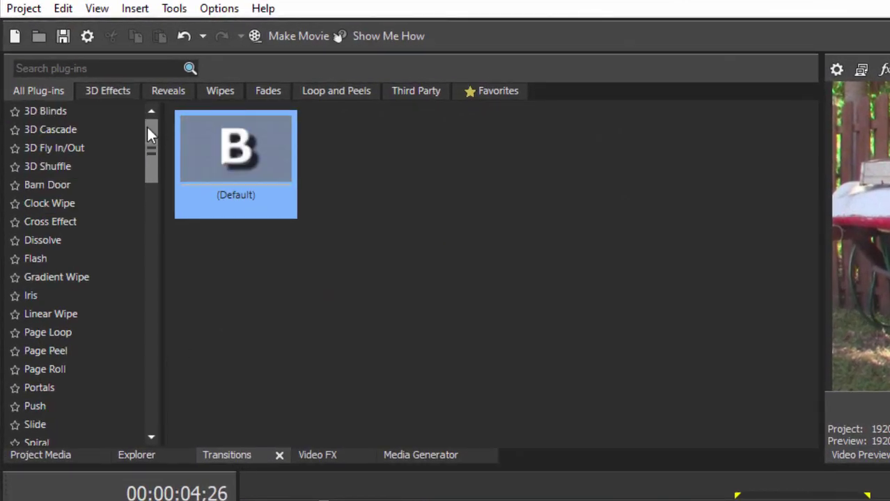
drag(147, 127, 147, 171)
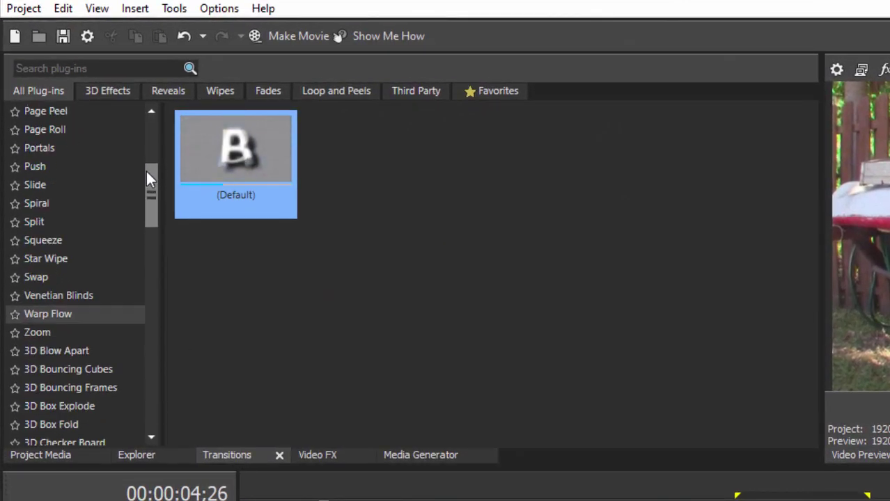
click(59, 312)
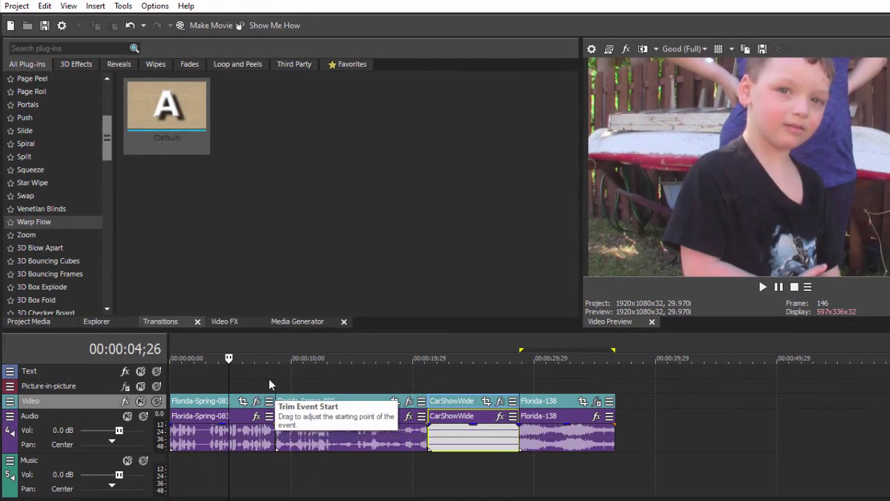
drag(228, 358, 244, 358)
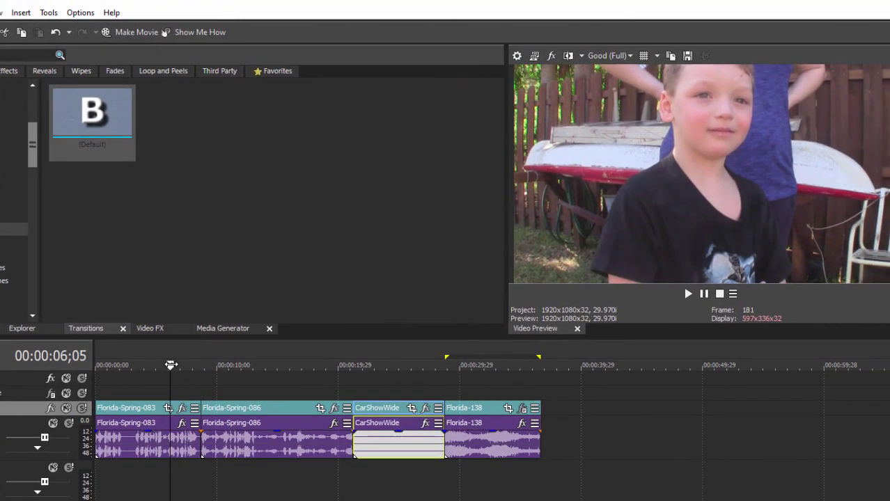
drag(170, 365, 140, 367)
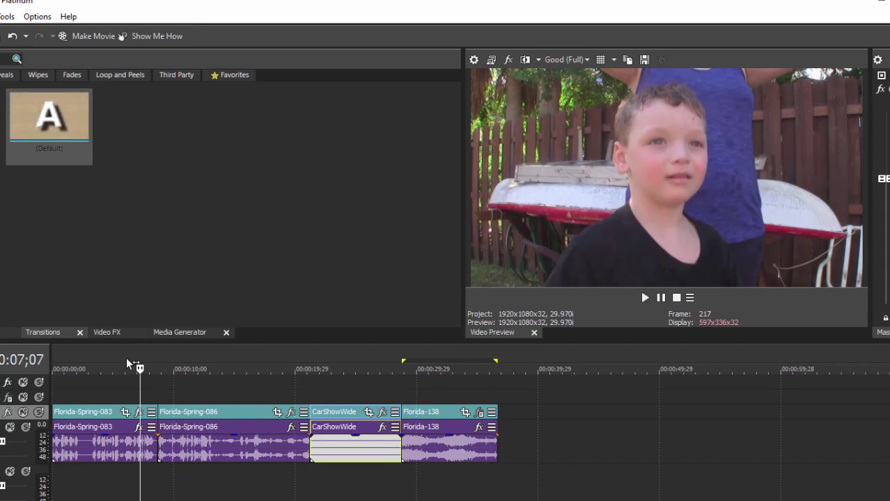
drag(52, 122, 187, 396)
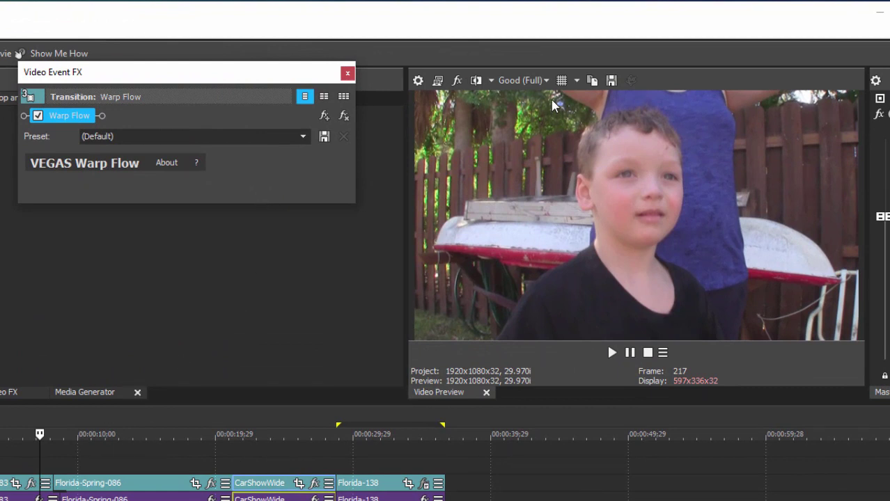
Set the video preview quality to Best (Full)
click(536, 82)
mouse_move(536, 153)
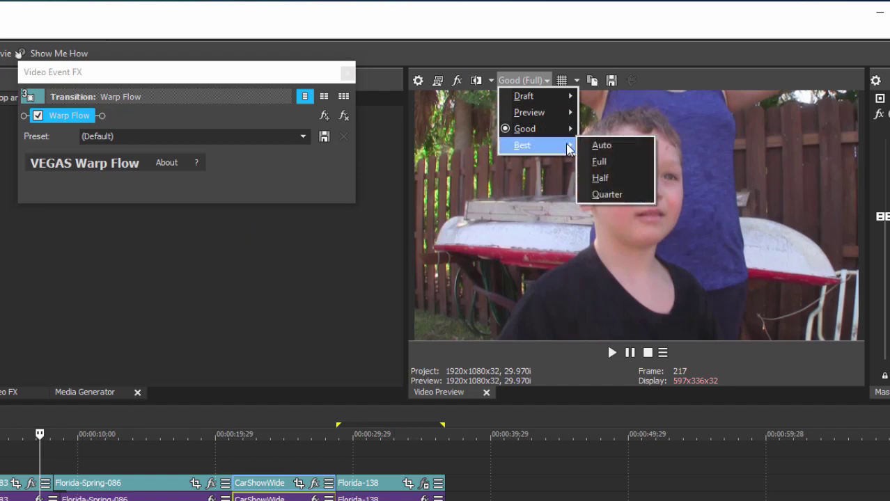
click(600, 163)
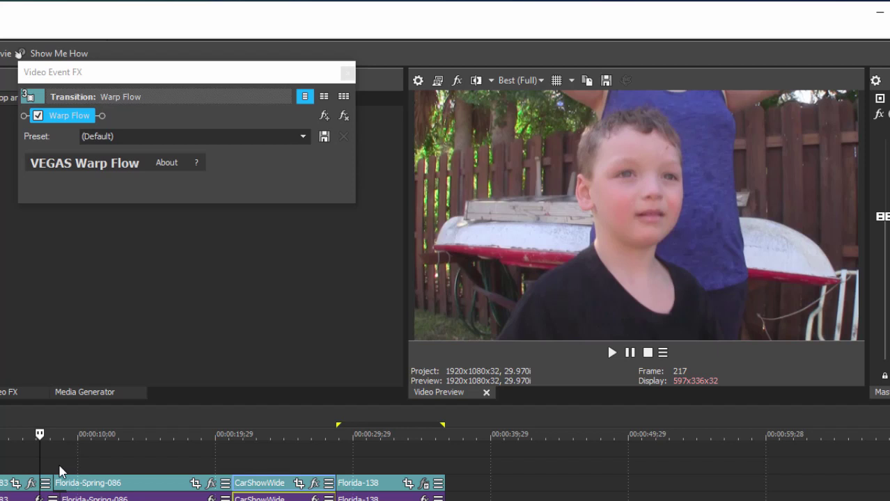
Play the Warp Flow transition from just before it, stop, and scrub through it
click(23, 438)
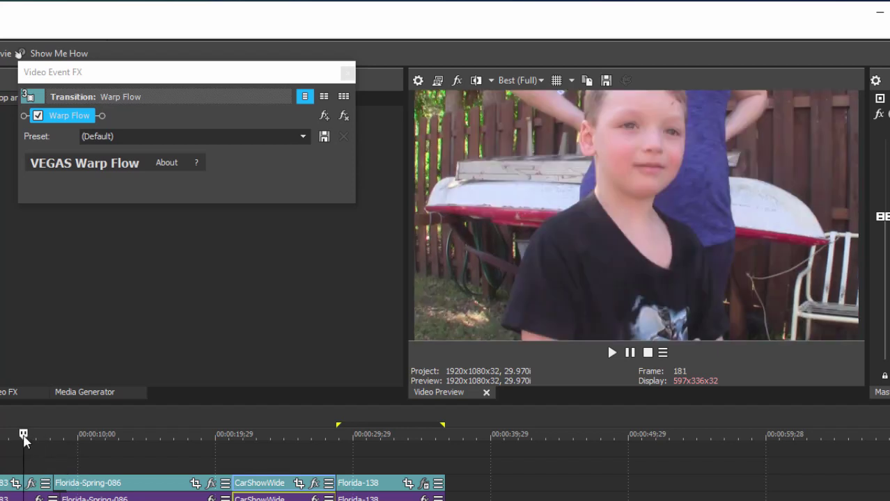
click(611, 354)
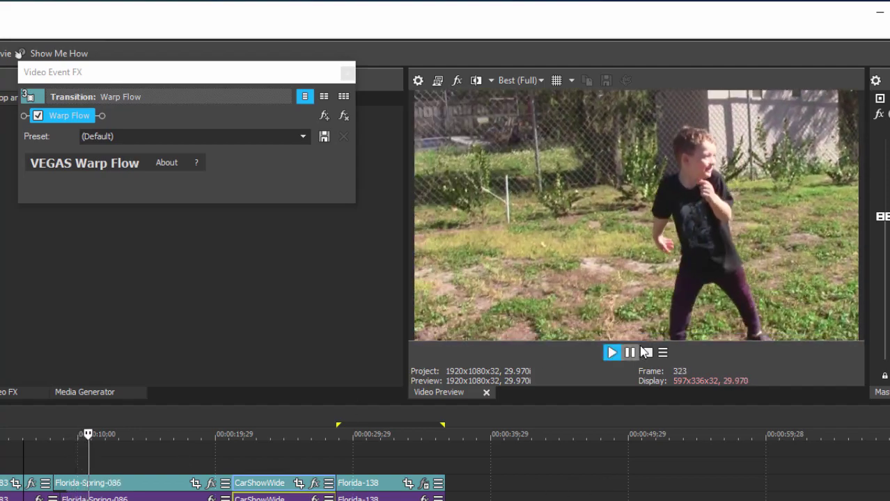
click(647, 353)
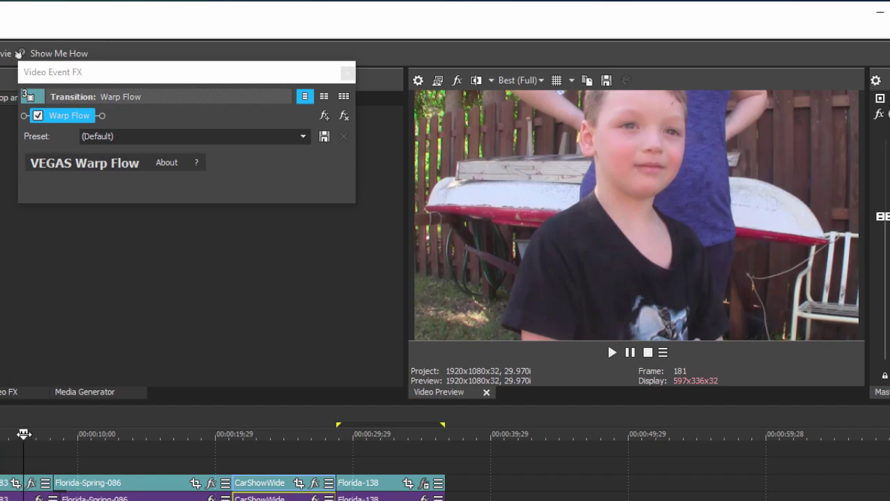
drag(23, 434, 66, 434)
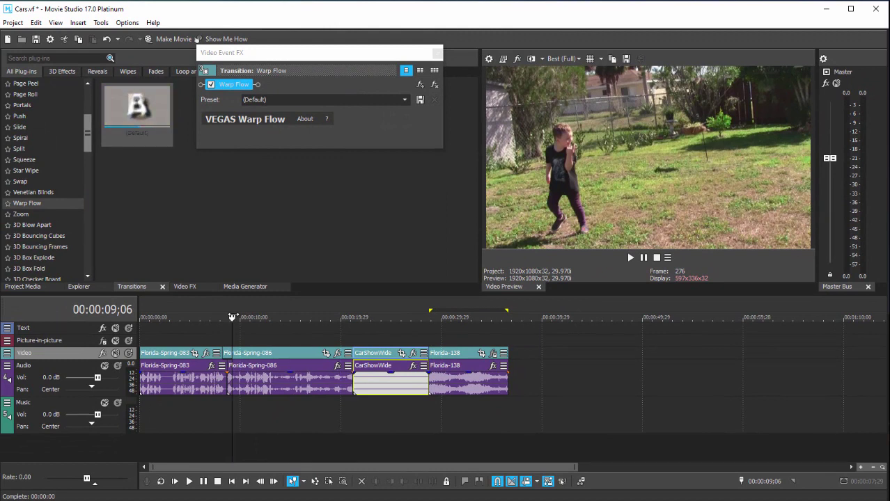
click(436, 53)
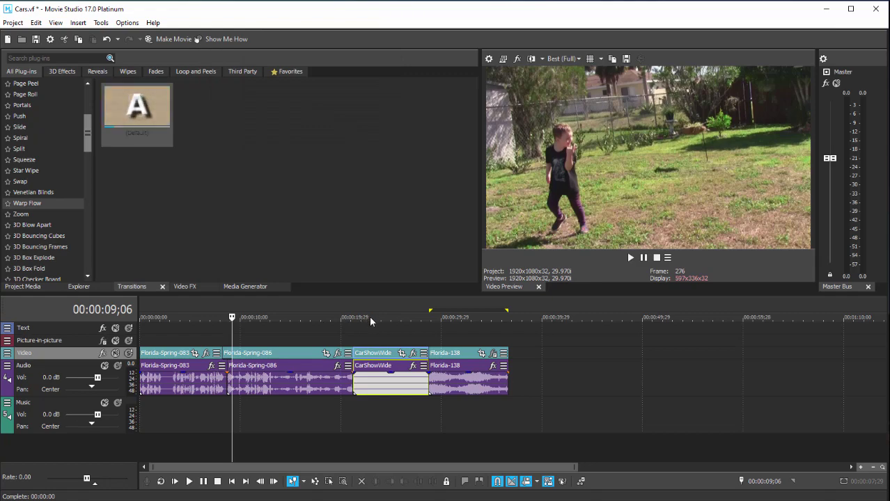
click(371, 322)
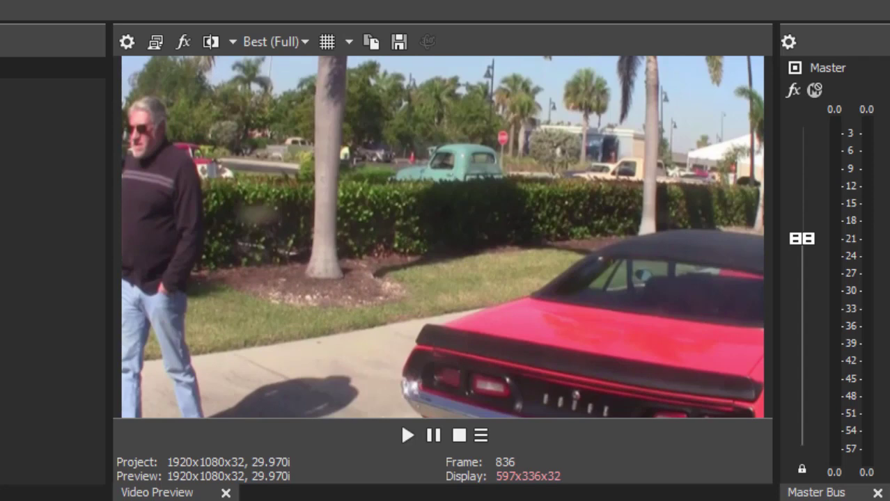
key(j)
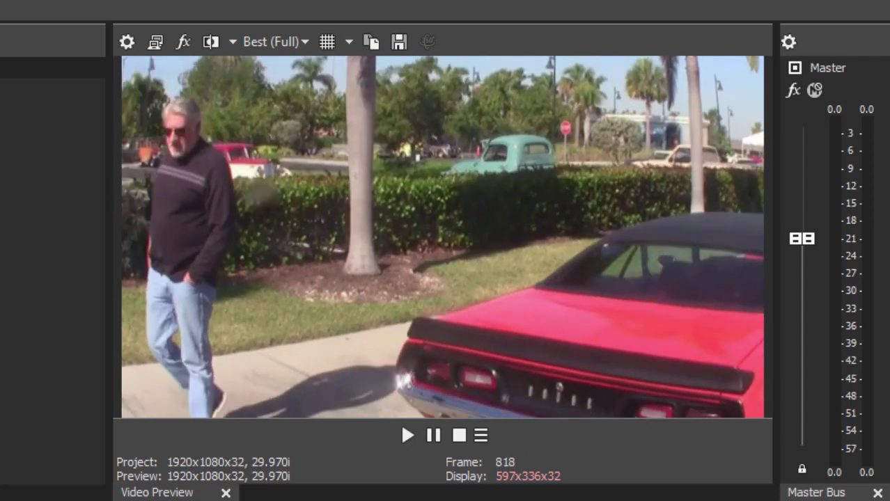
key(j)
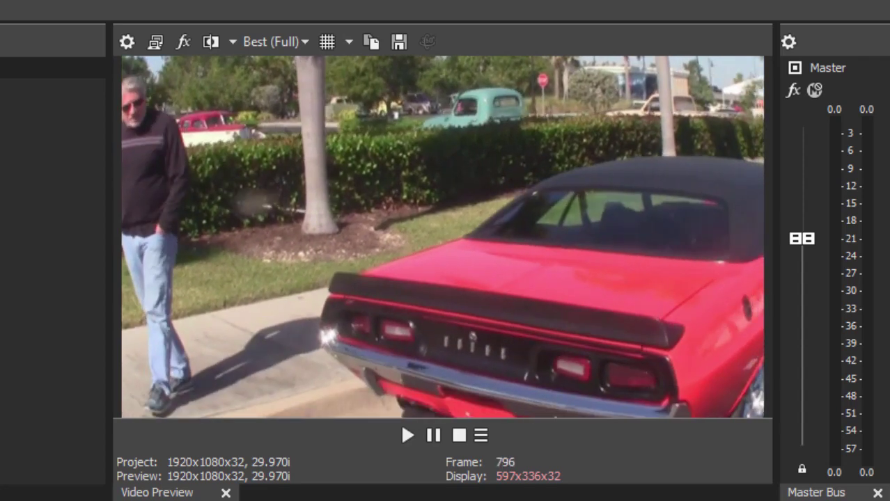
key(j)
key(k)
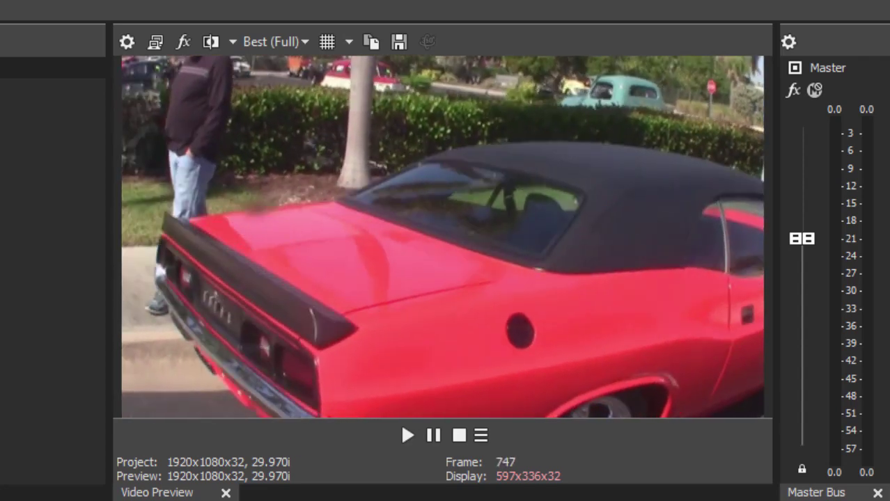
key(j)
key(j)
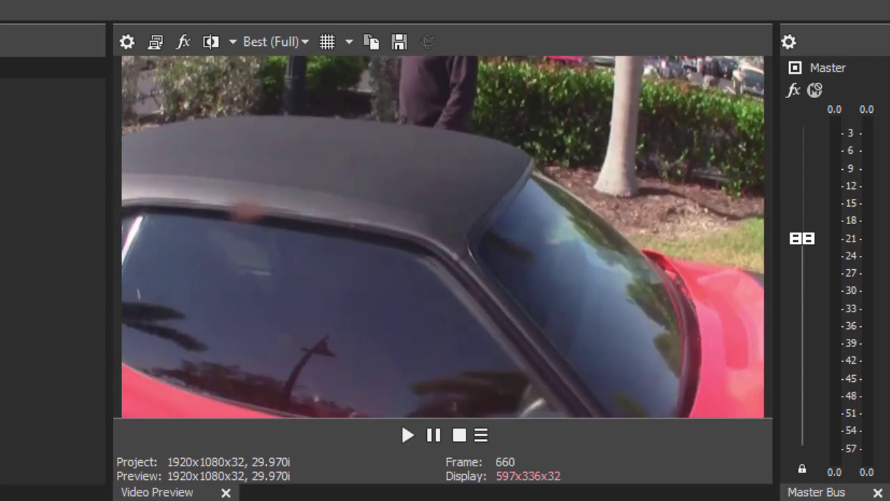
key(l)
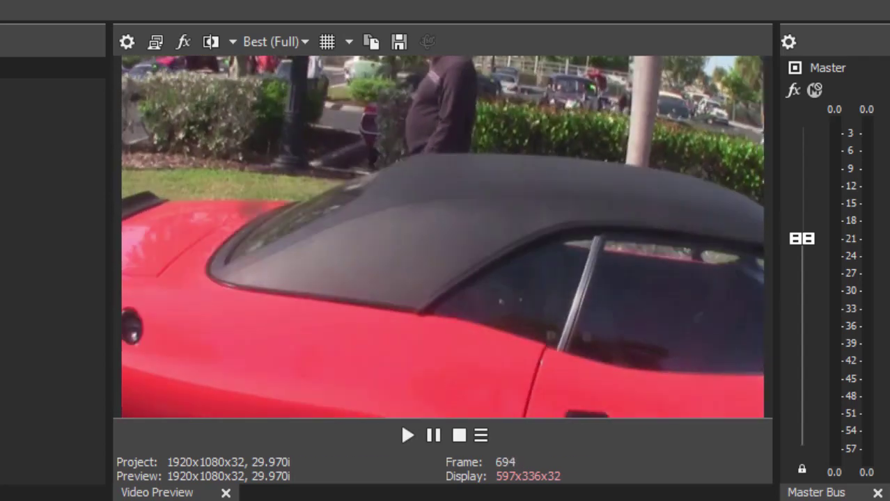
key(j)
key(l)
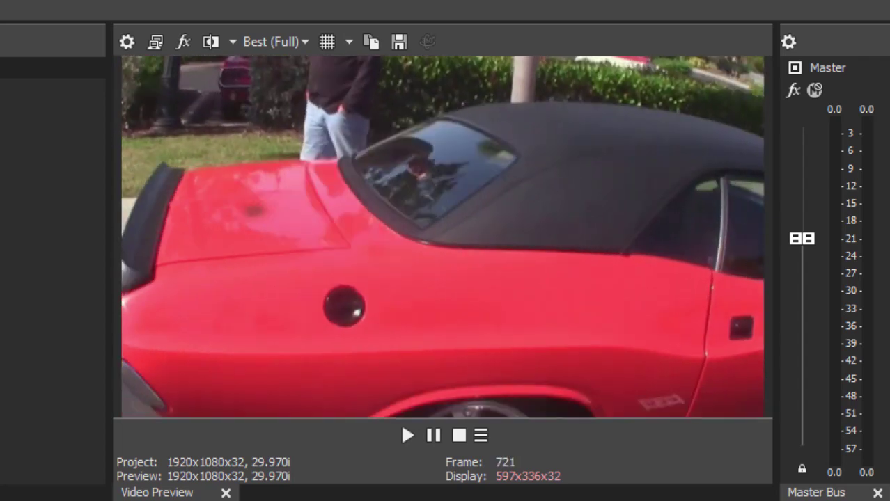
key(j)
key(l)
key(l)
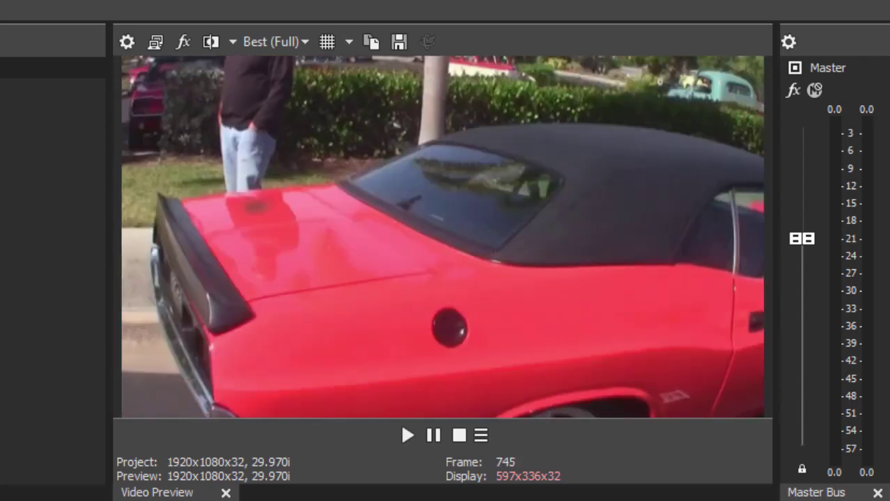
key(j)
key(j)
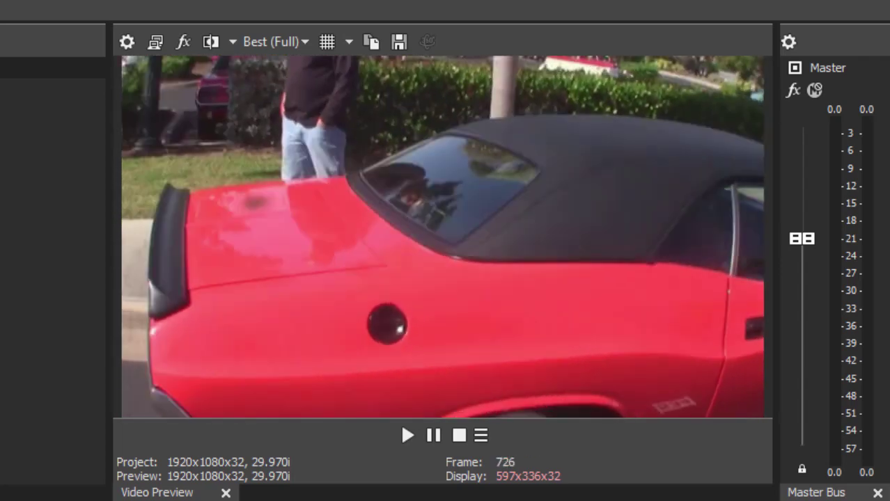
key(l)
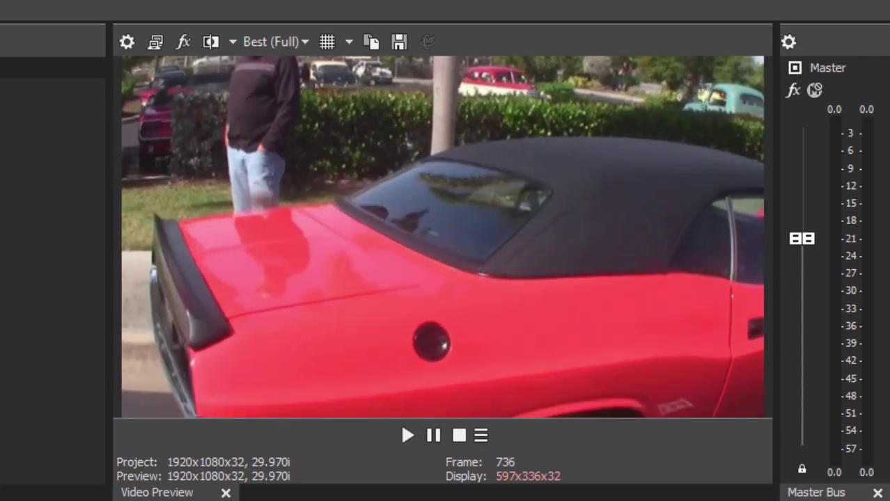
key(k)
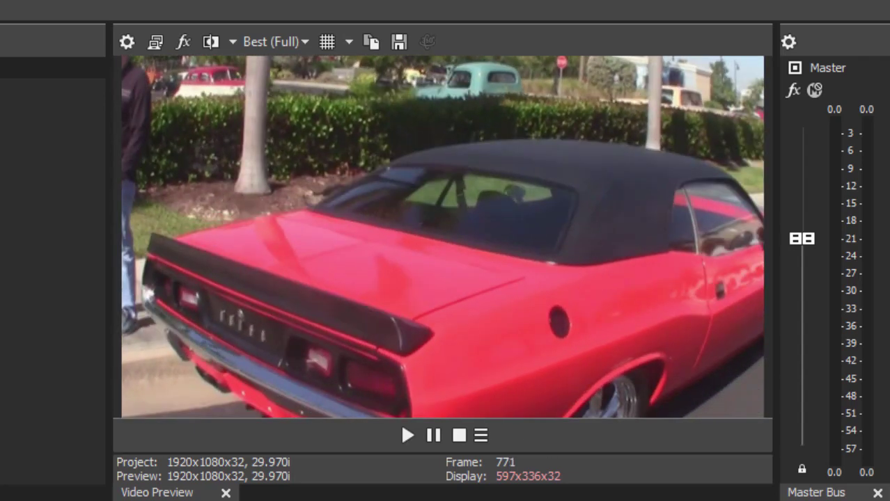
key(j)
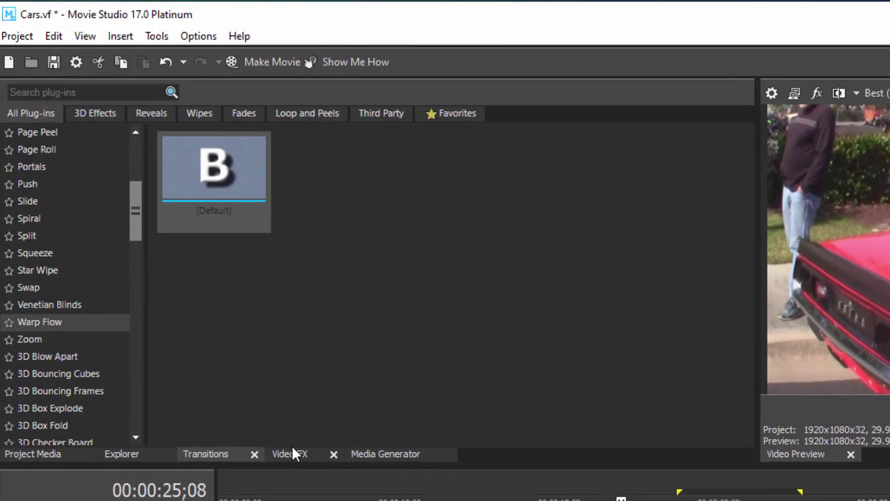
Apply the Lens Correction Default preset to the CarShowWide clip
click(289, 454)
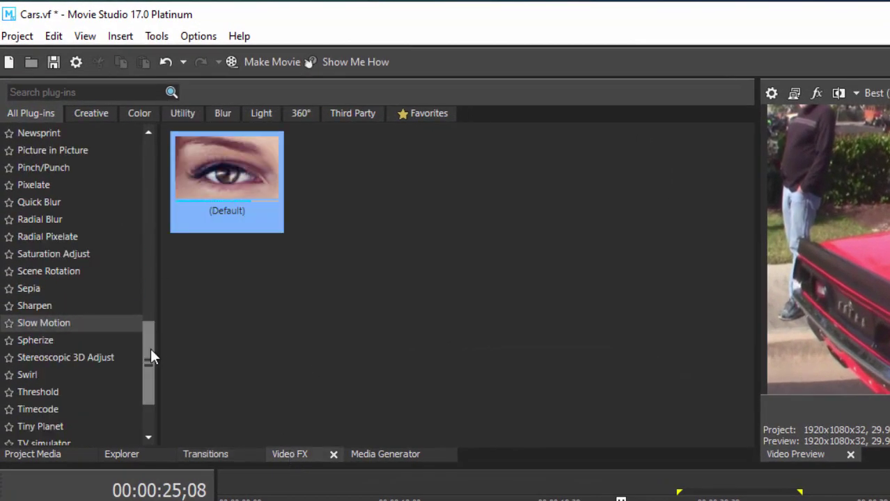
drag(150, 357, 157, 249)
click(83, 364)
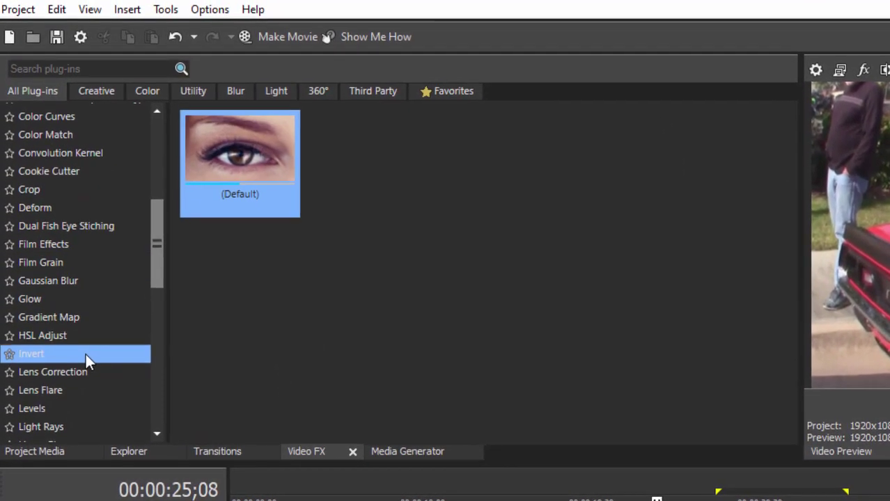
click(86, 371)
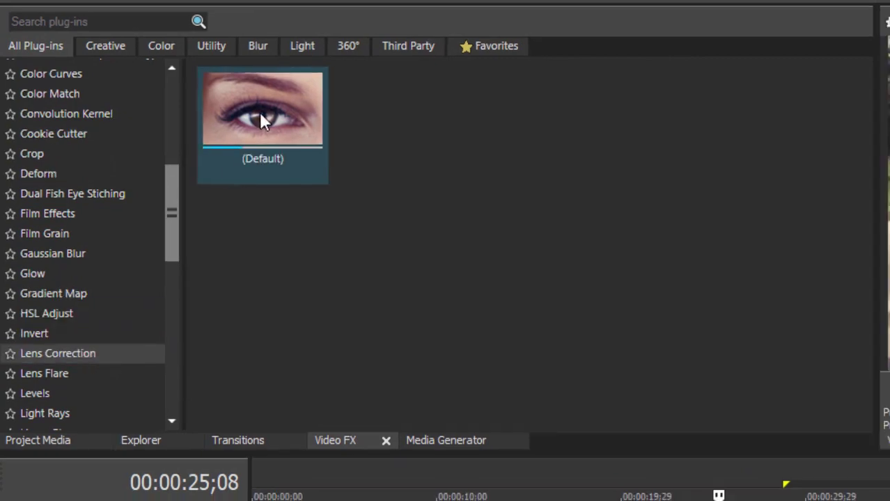
drag(259, 112, 418, 357)
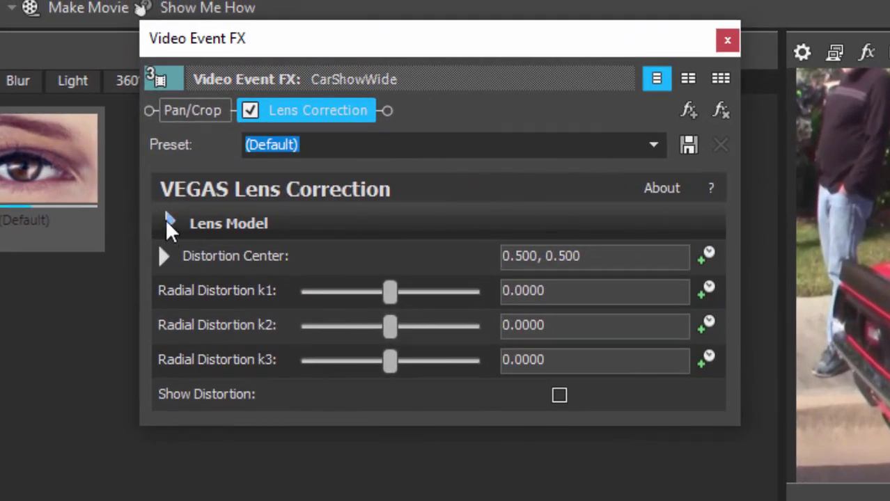
Expand Lens Model and browse the Found Lenses list without choosing a lens
click(169, 223)
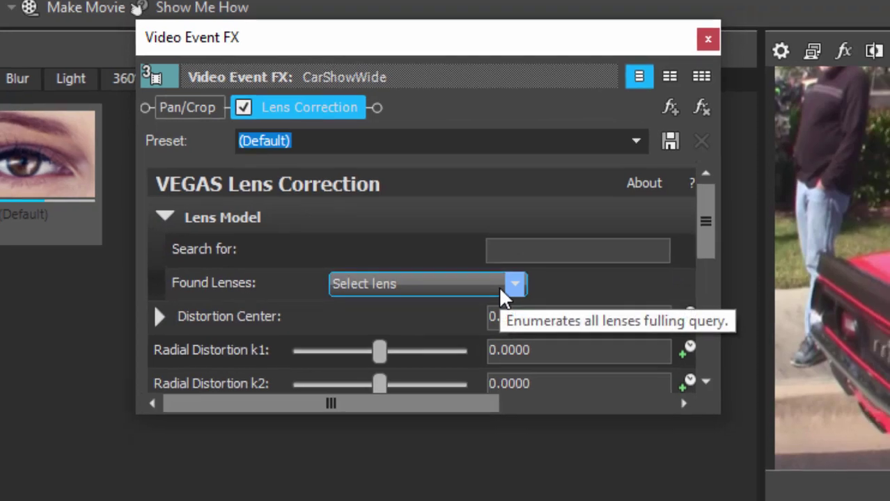
click(501, 291)
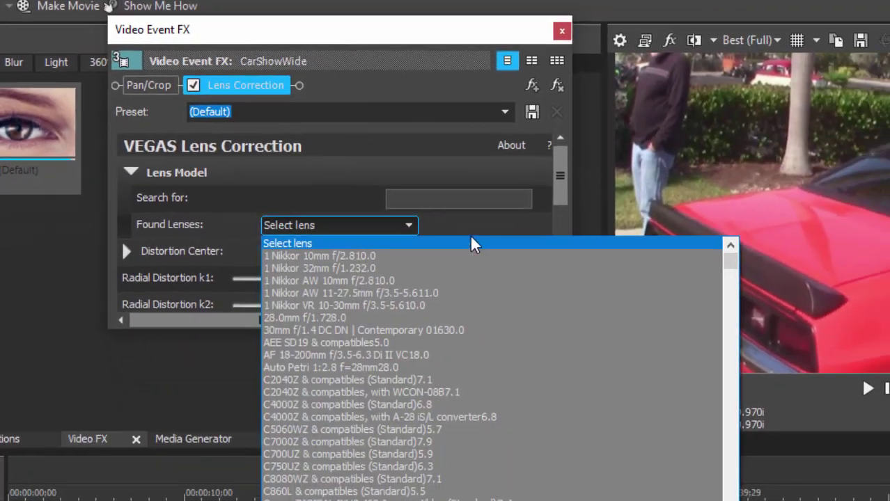
mouse_move(565, 198)
mouse_down()
mouse_move(563, 459)
mouse_move(557, 182)
mouse_up()
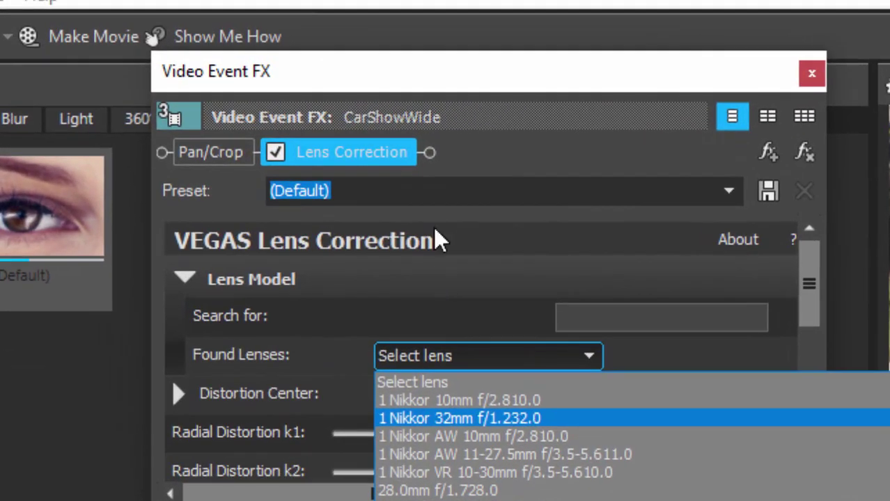
click(437, 226)
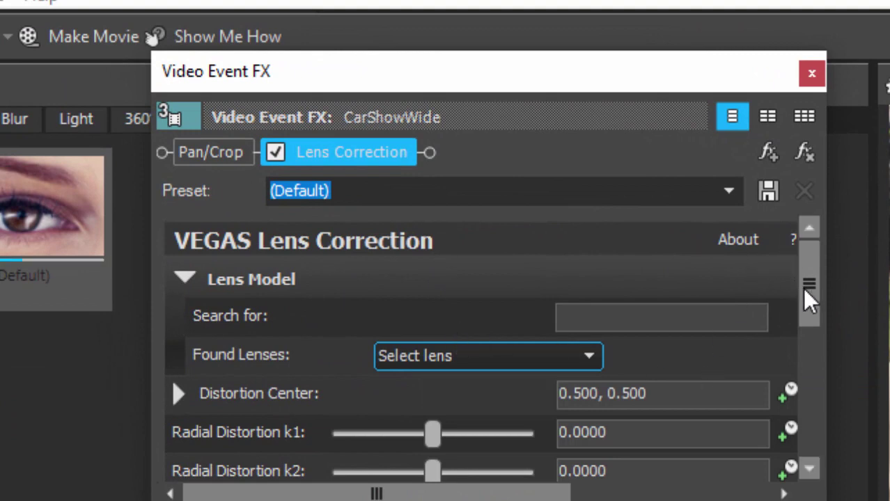
drag(804, 290, 804, 333)
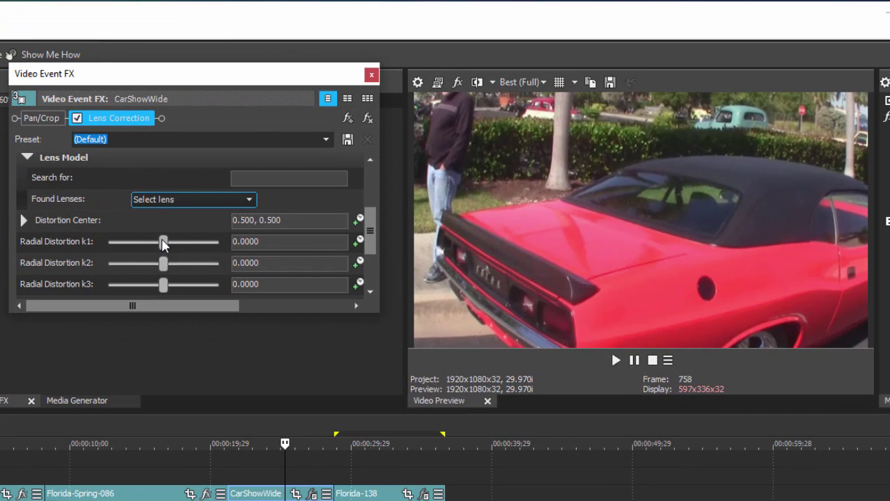
Nudge Radial Distortion k1 to -0.0340 and preview the corrected CarShowWide clip
mouse_move(162, 244)
mouse_down()
mouse_move(136, 248)
mouse_move(160, 258)
mouse_up()
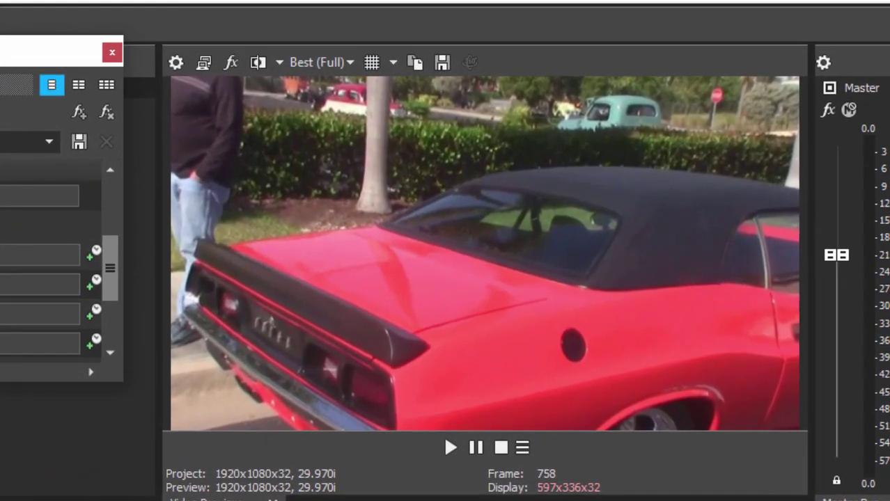
click(444, 434)
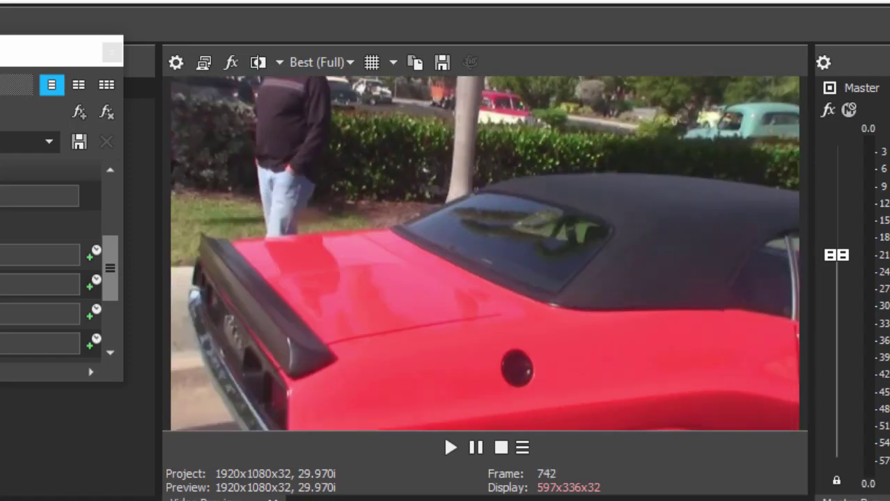
key(space)
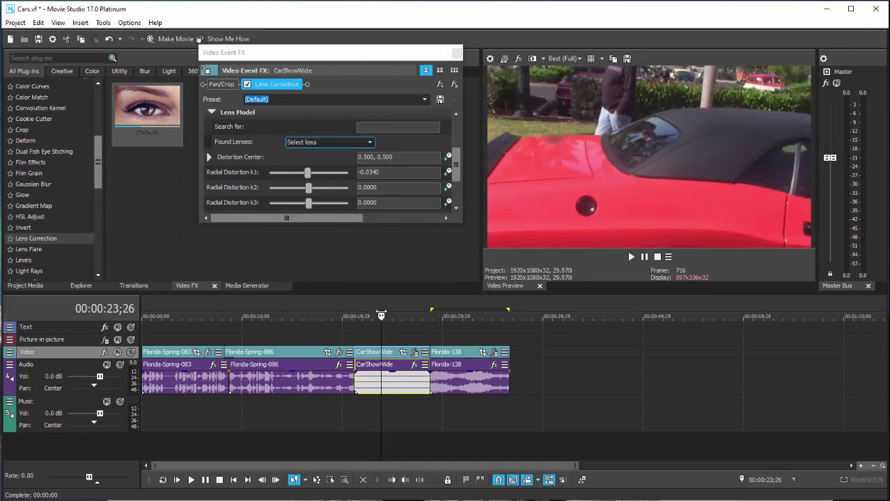
key(space)
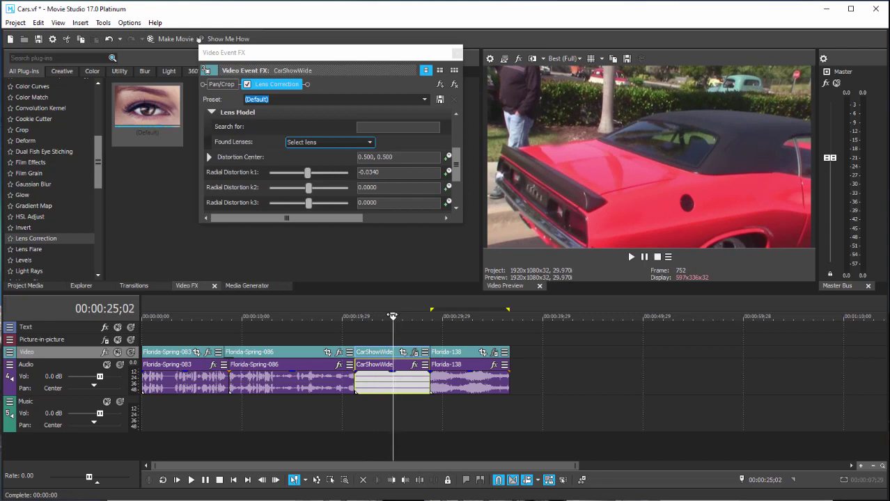
drag(393, 316, 405, 316)
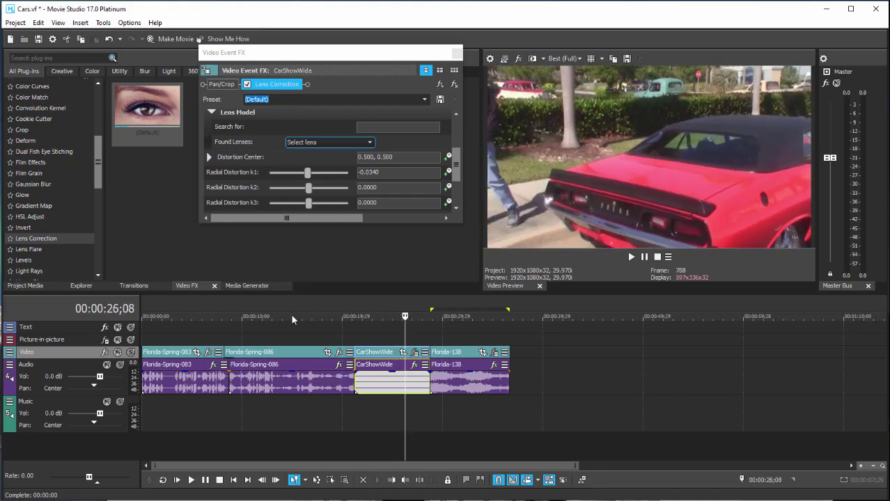